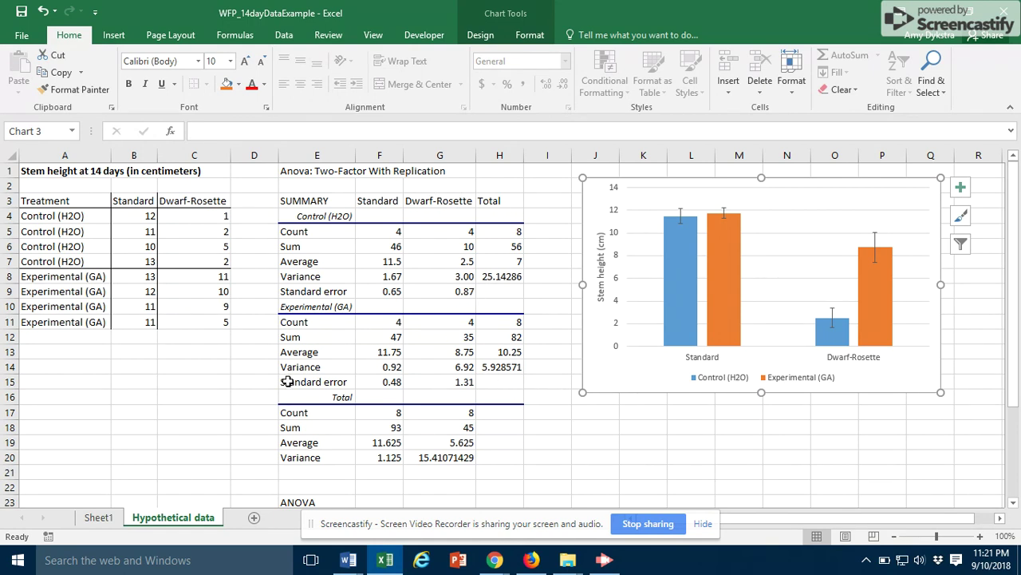
- Examine the P-values for the Sample, Columns and Interaction rows in the ANOVA table
drag(1014, 399, 1007, 495)
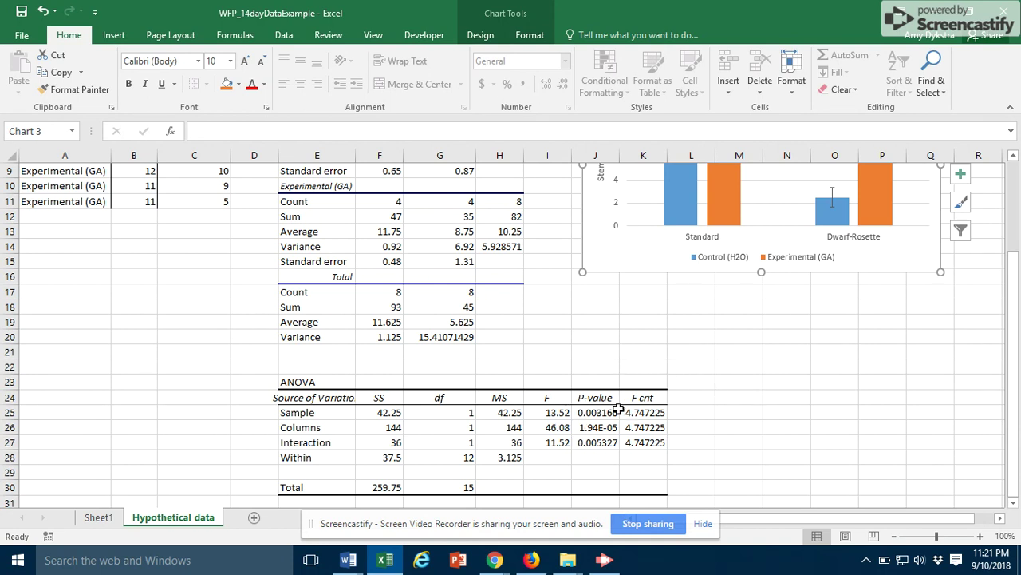
drag(600, 412, 595, 442)
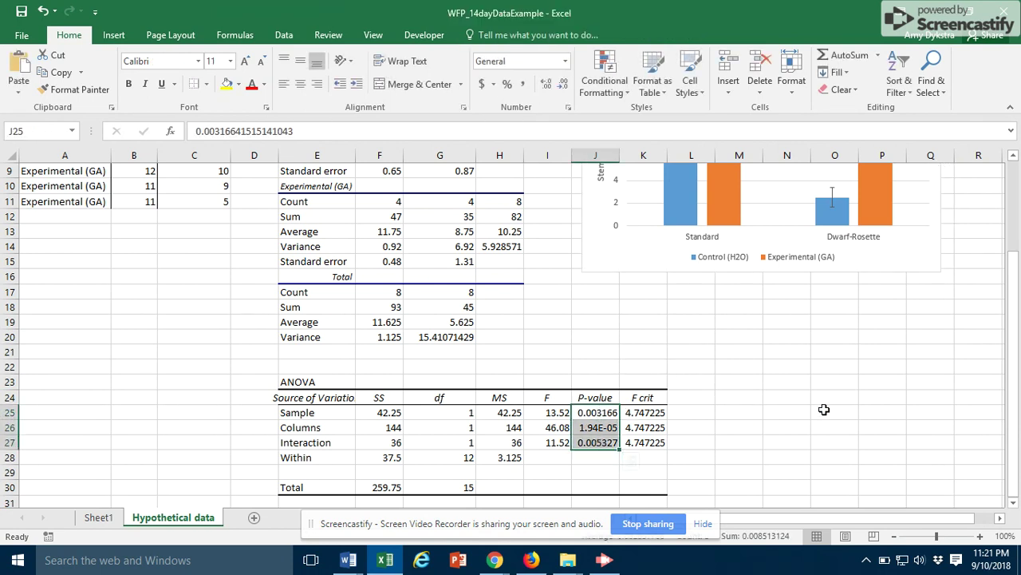
drag(1016, 384, 1018, 264)
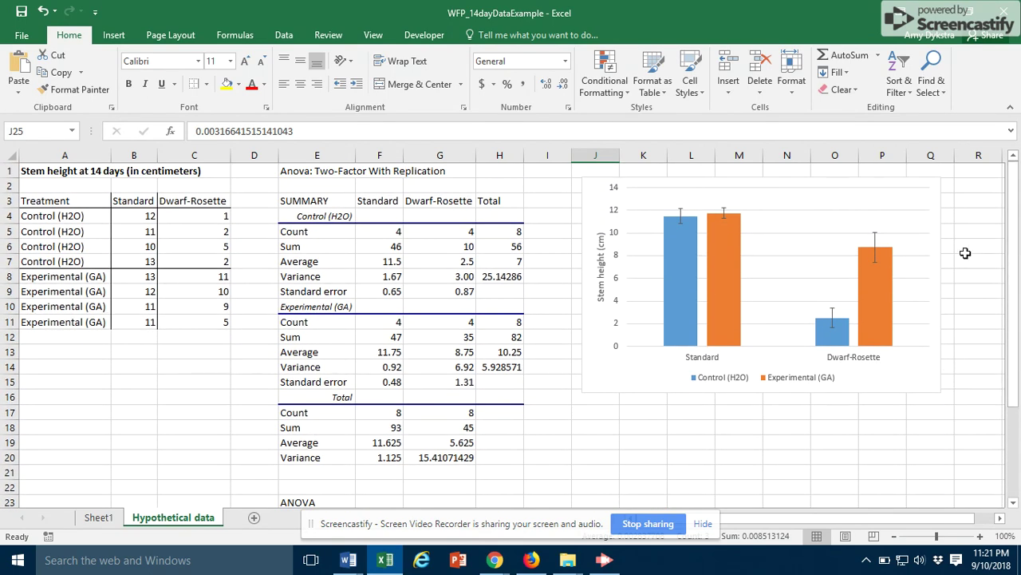
- Compare the Control (H2O) and Experimental (GA) bars for Standard and Dwarf-Rosette plants in the stem height chart
click(896, 370)
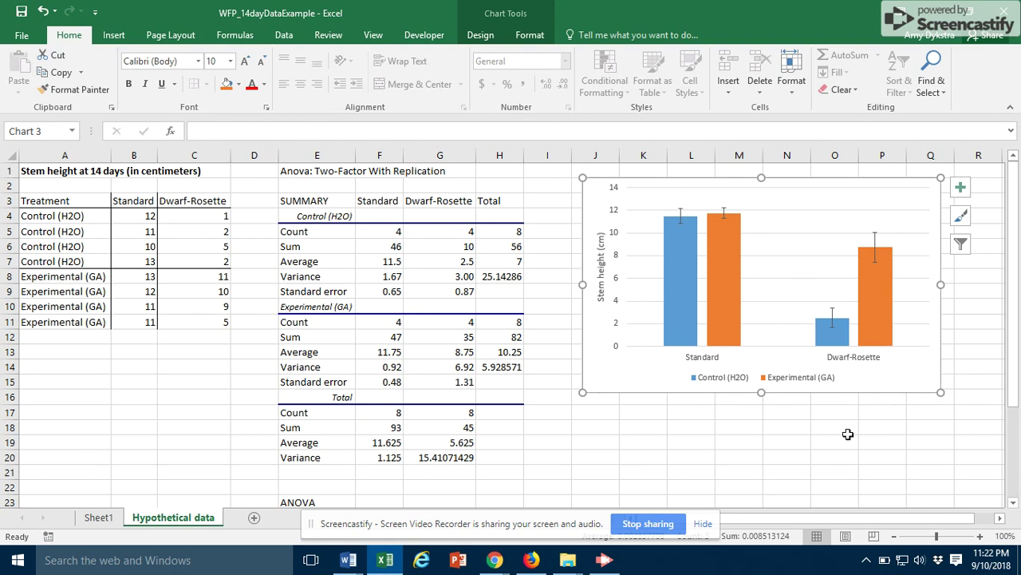
click(678, 317)
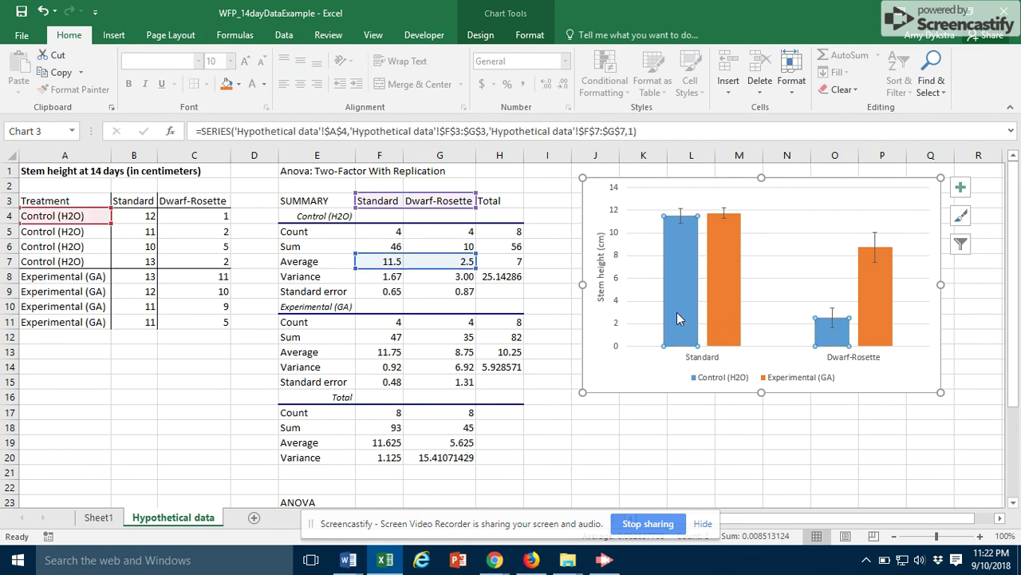
click(732, 301)
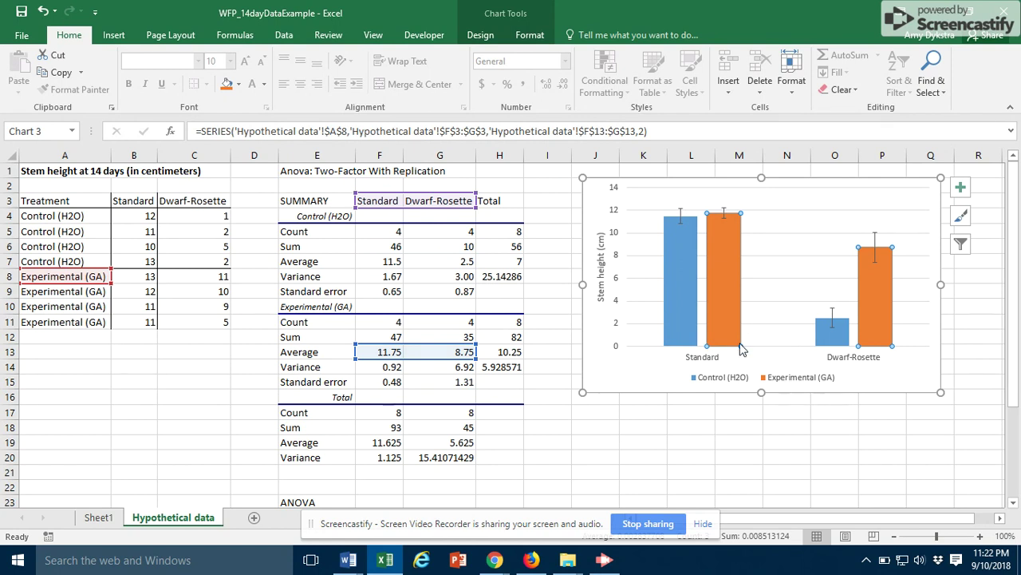
click(681, 302)
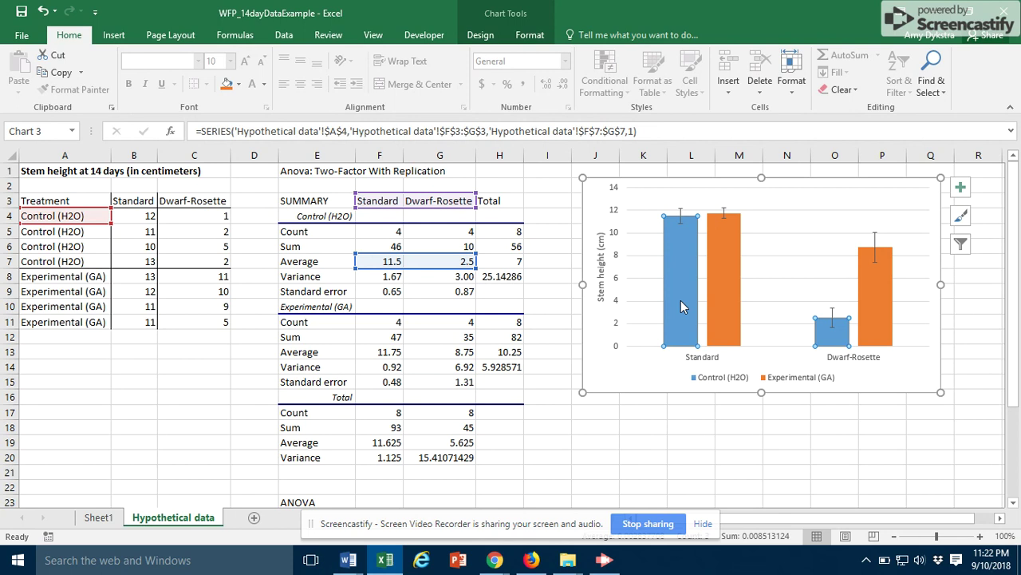
click(735, 295)
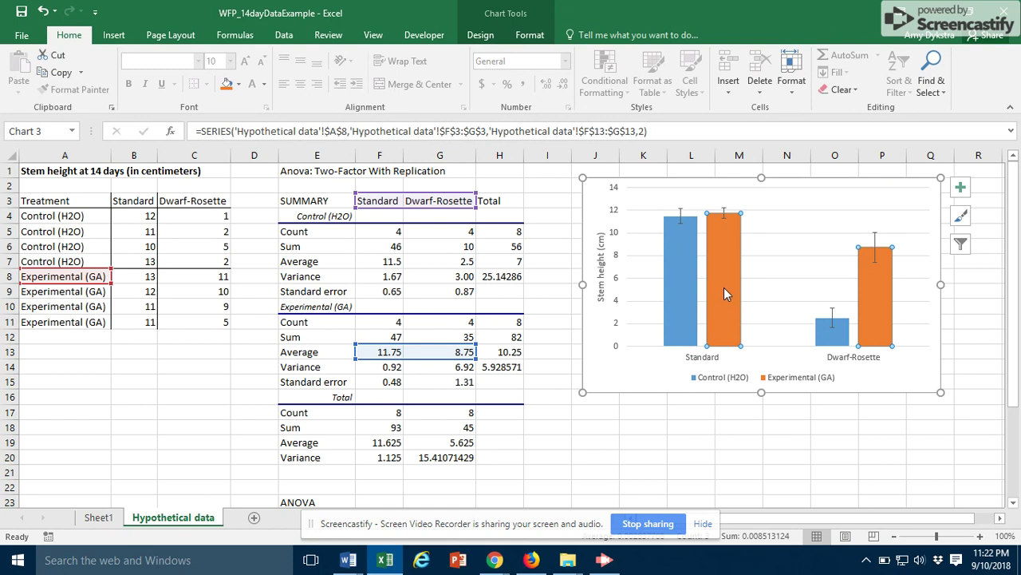
click(677, 287)
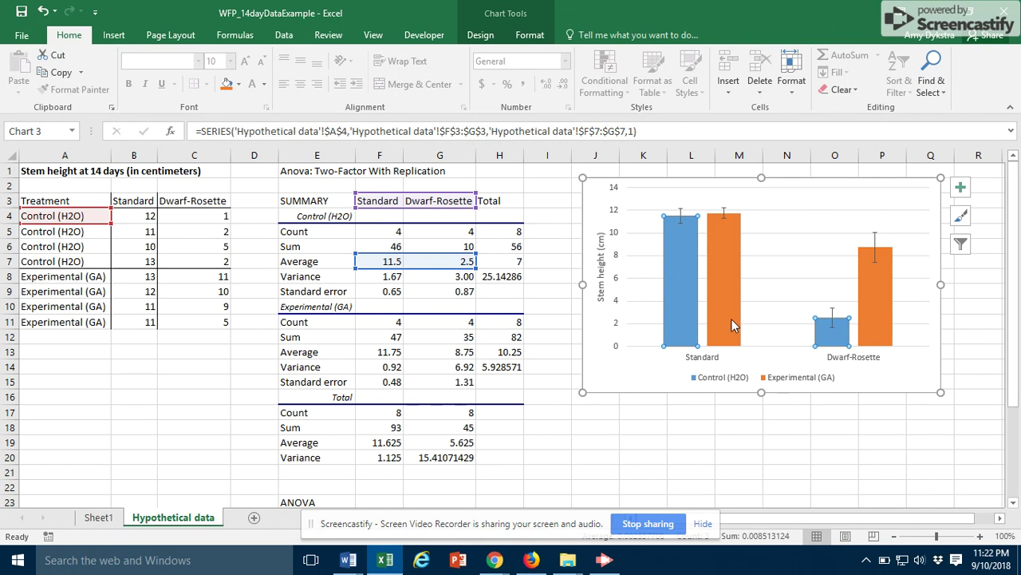
click(901, 396)
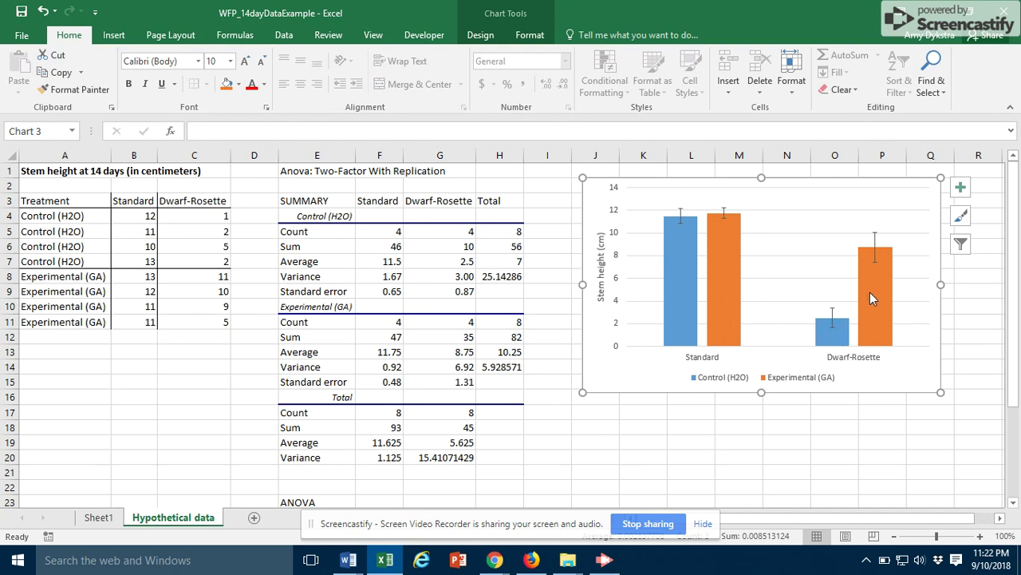
mouse_move(681, 301)
mouse_move(837, 340)
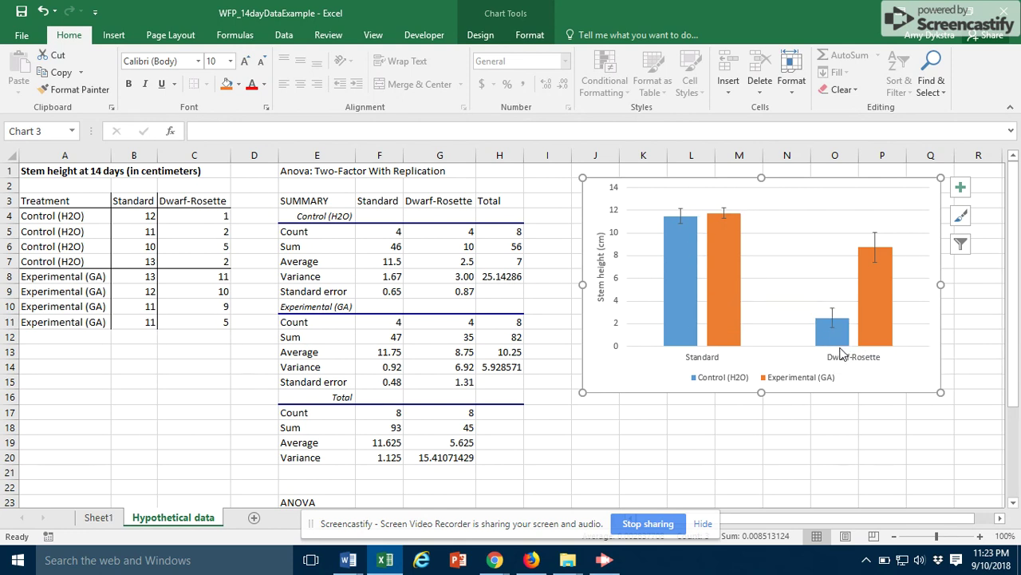
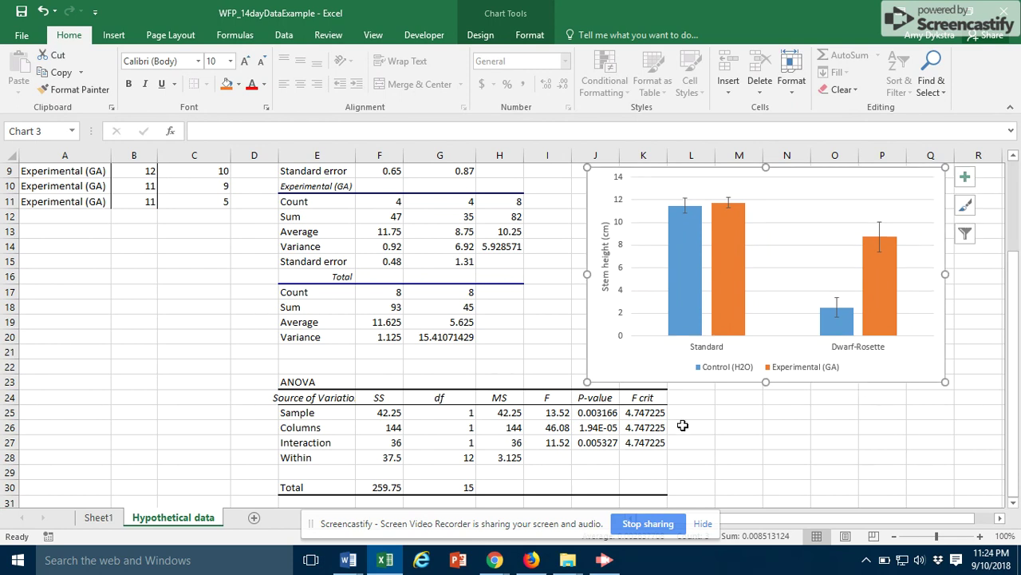
- Review the ANOVA P-values, focusing on the Sample row's P-value and its source label
drag(595, 412, 597, 444)
click(613, 412)
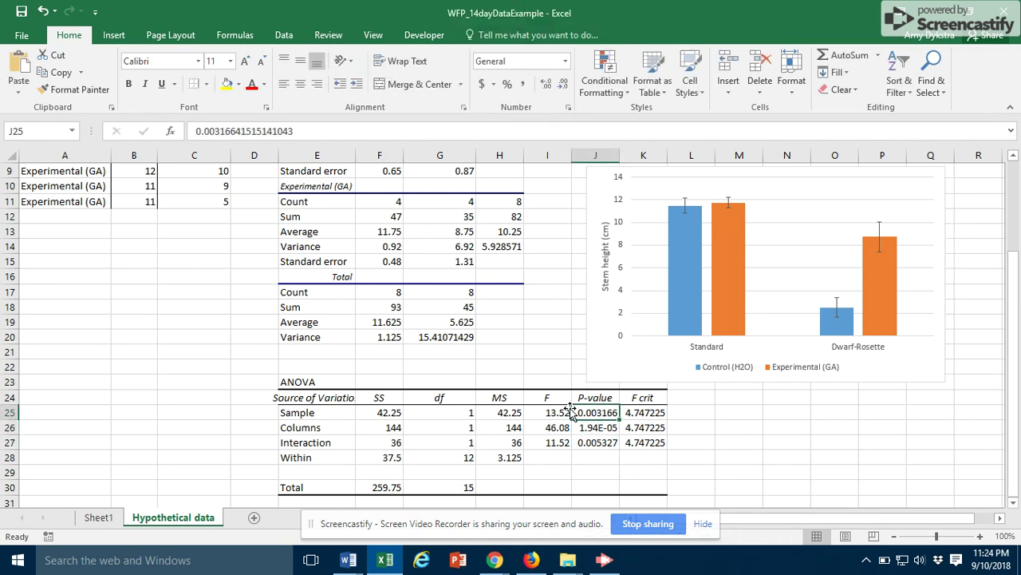
click(327, 413)
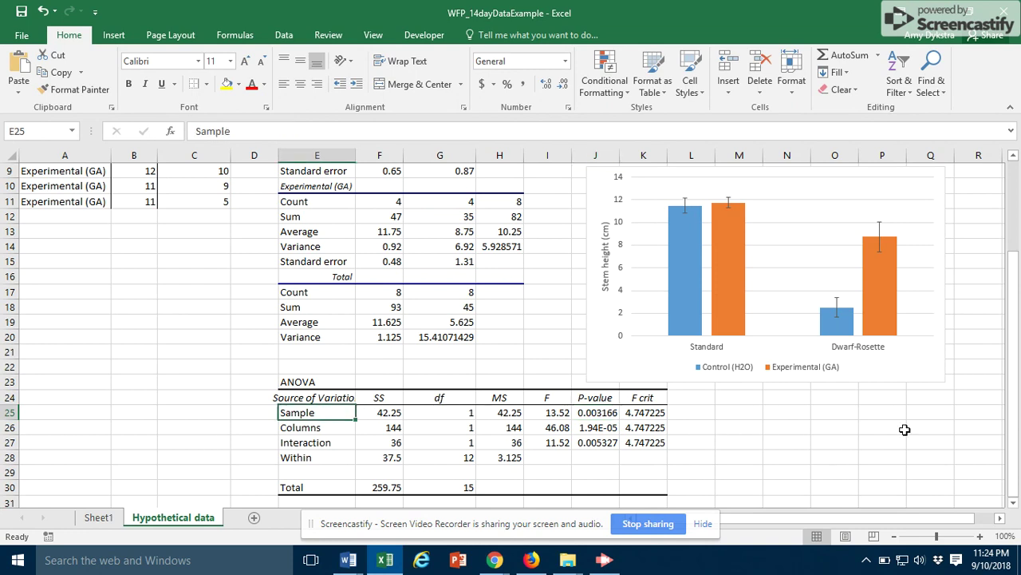
- Examine the raw stem heights by treatment, comparing the Control (H2O) rows with the Experimental (GA) rows across both plant types
drag(1015, 403, 1015, 312)
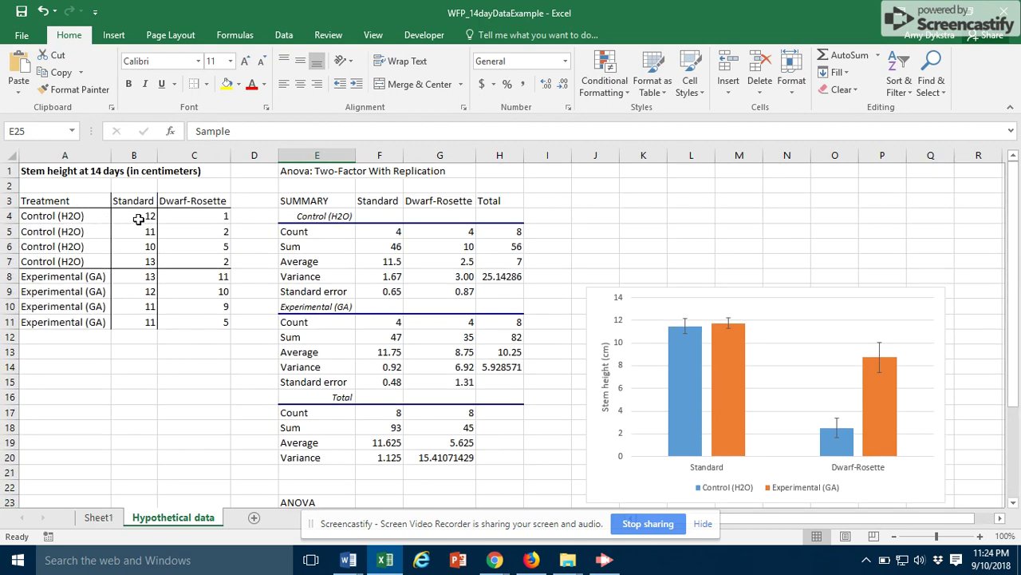
drag(136, 214, 130, 264)
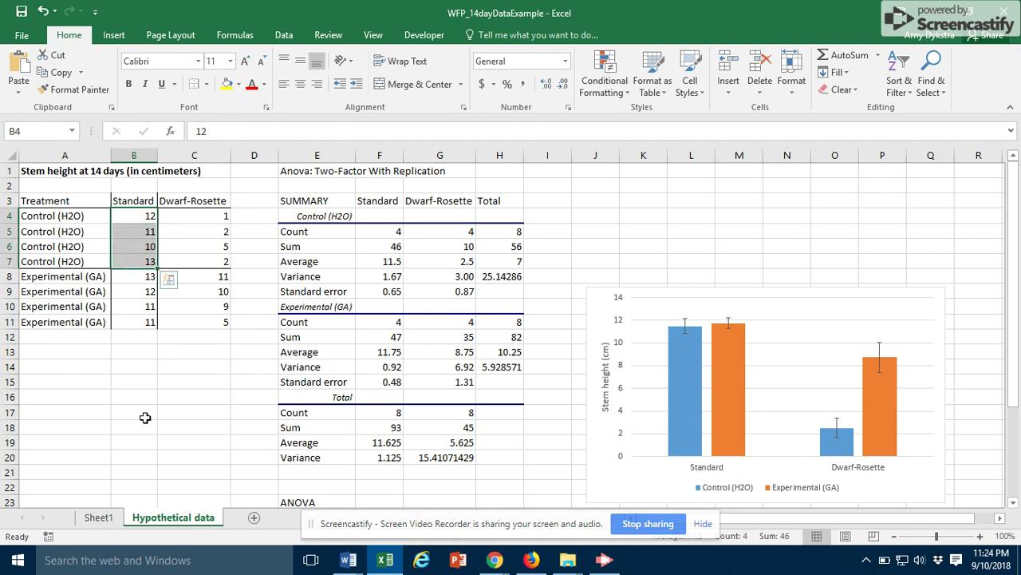
drag(94, 215, 91, 335)
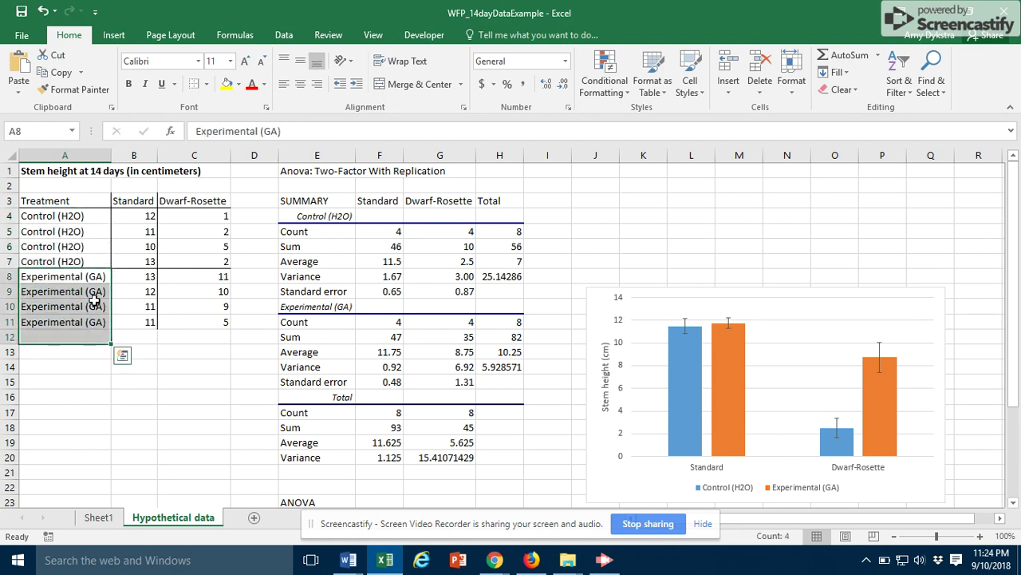
drag(133, 215, 213, 260)
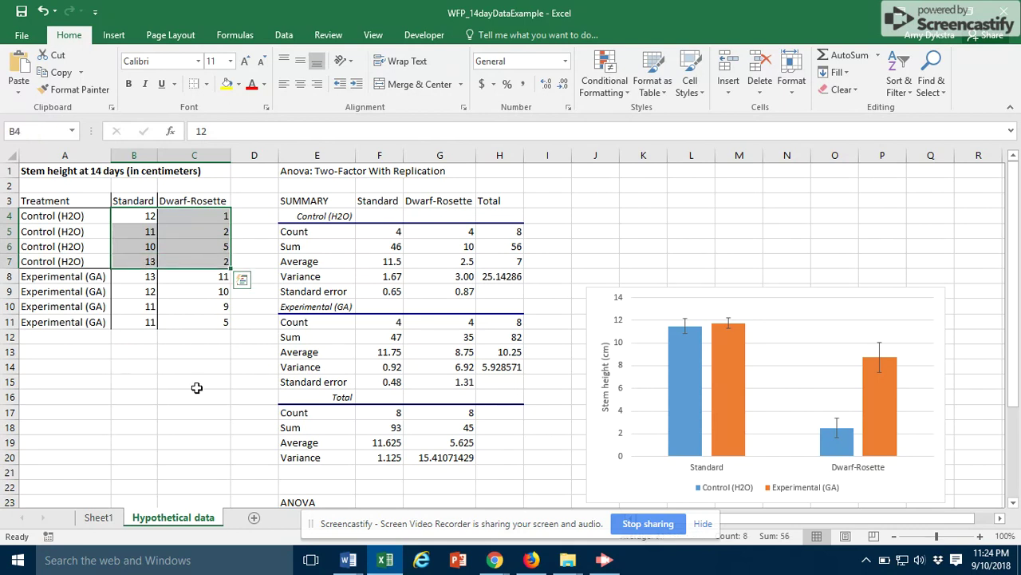
drag(136, 276, 208, 322)
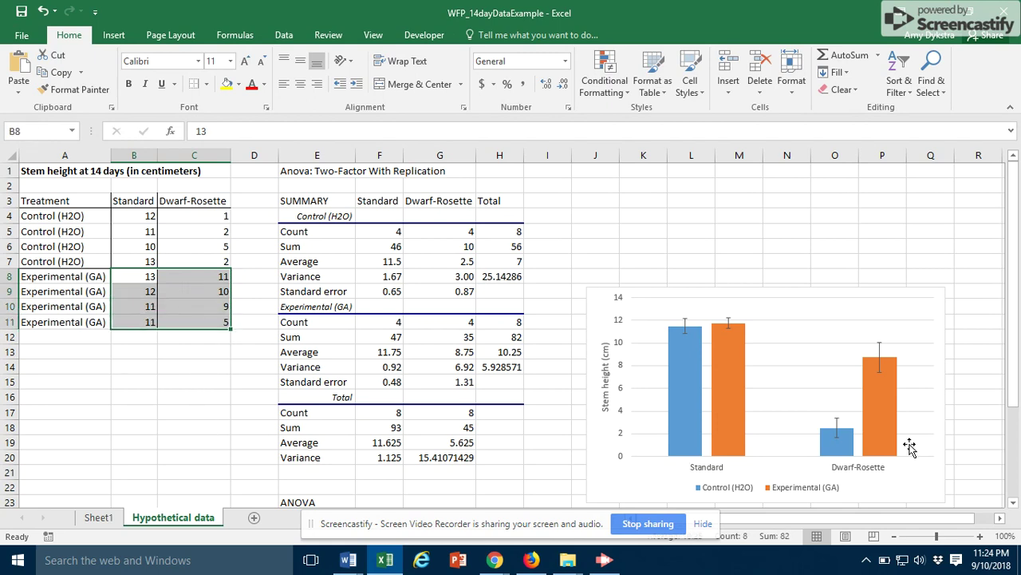
- Relate the Control (H2O) and Experimental (GA) series in the chart to the Sample P-value in the ANOVA table
drag(1014, 382, 1017, 491)
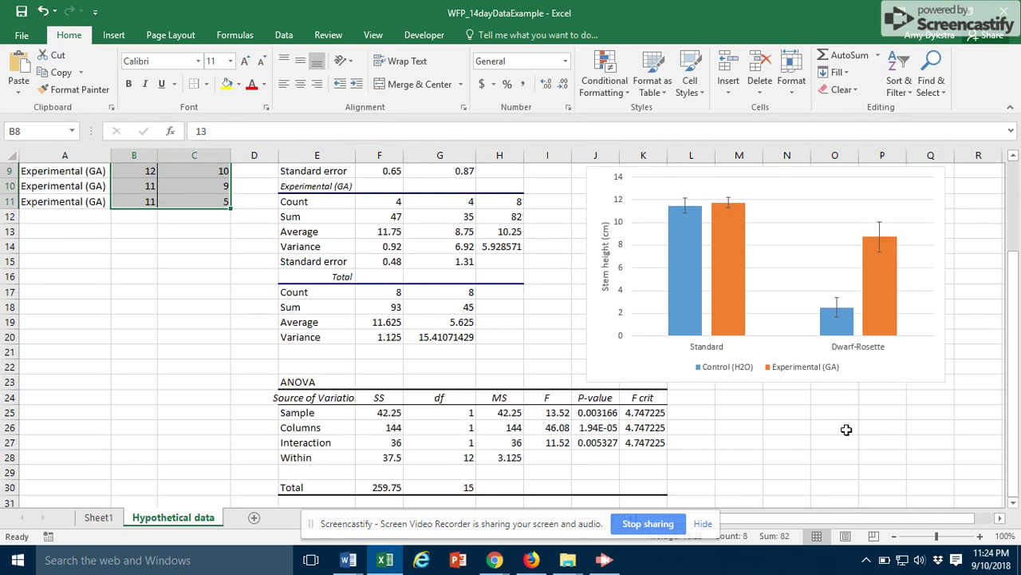
click(686, 292)
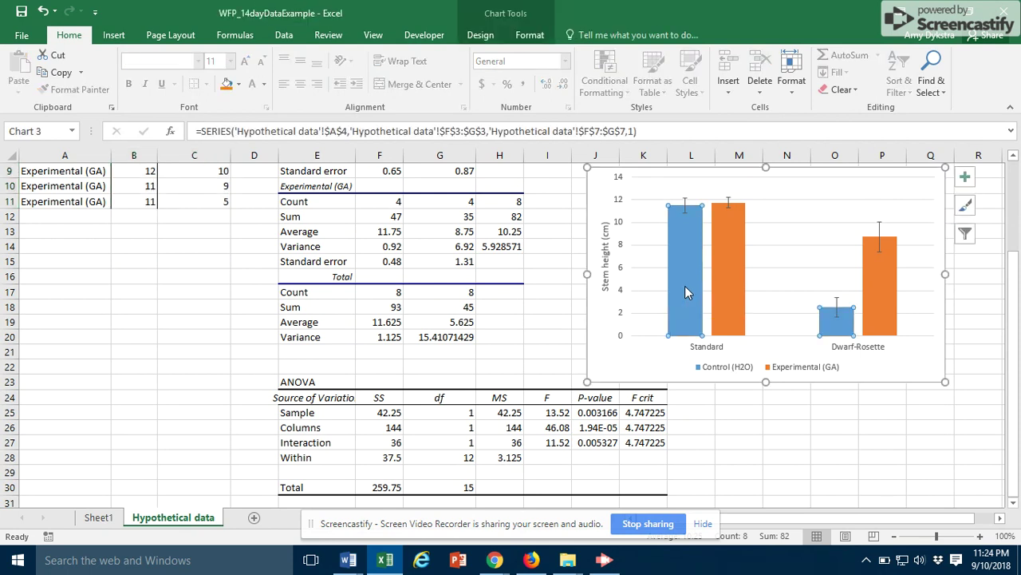
click(736, 277)
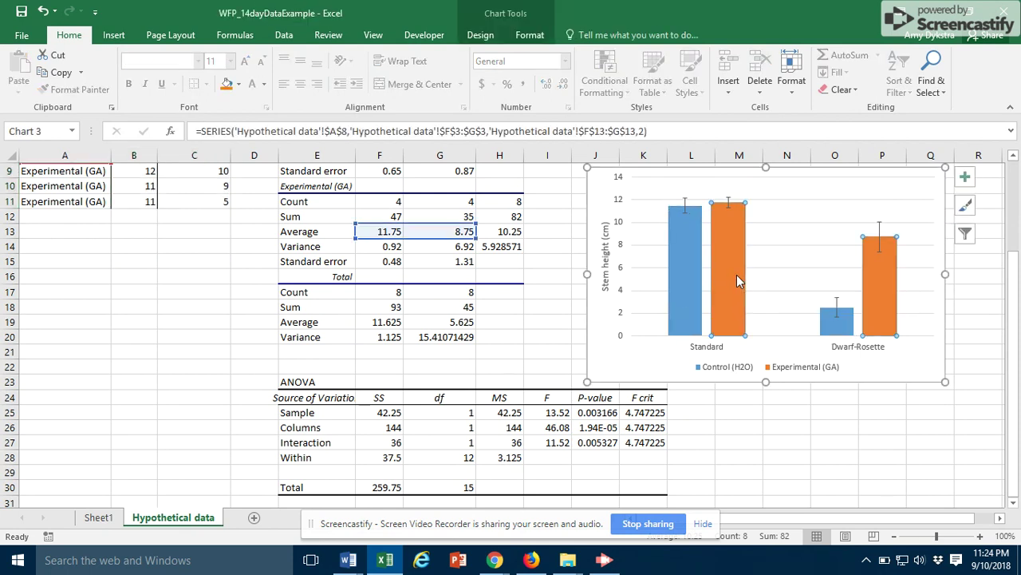
click(600, 412)
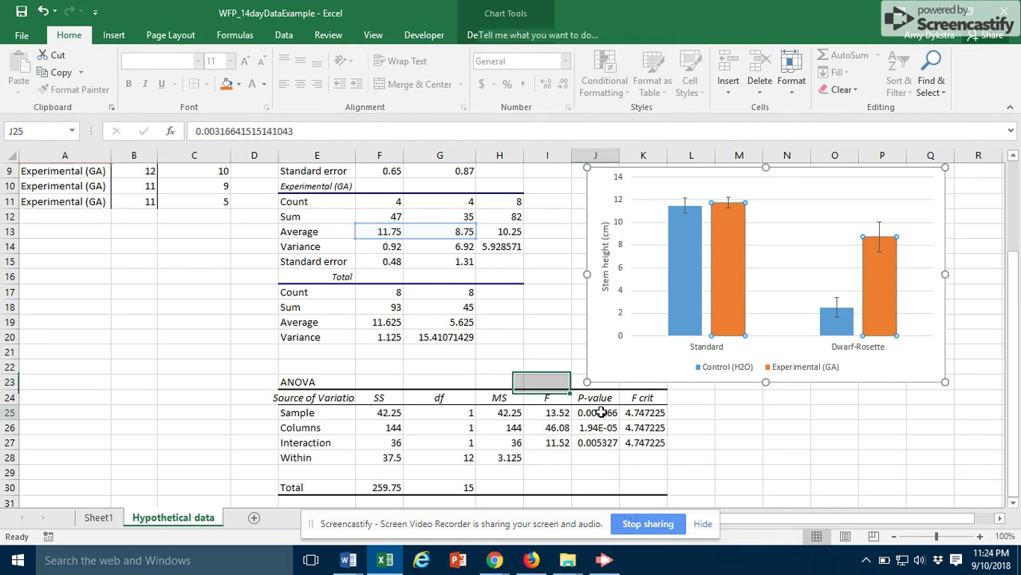
- Rename the Sample source label in cell E25 of the ANOVA table as "Treatment"
click(308, 412)
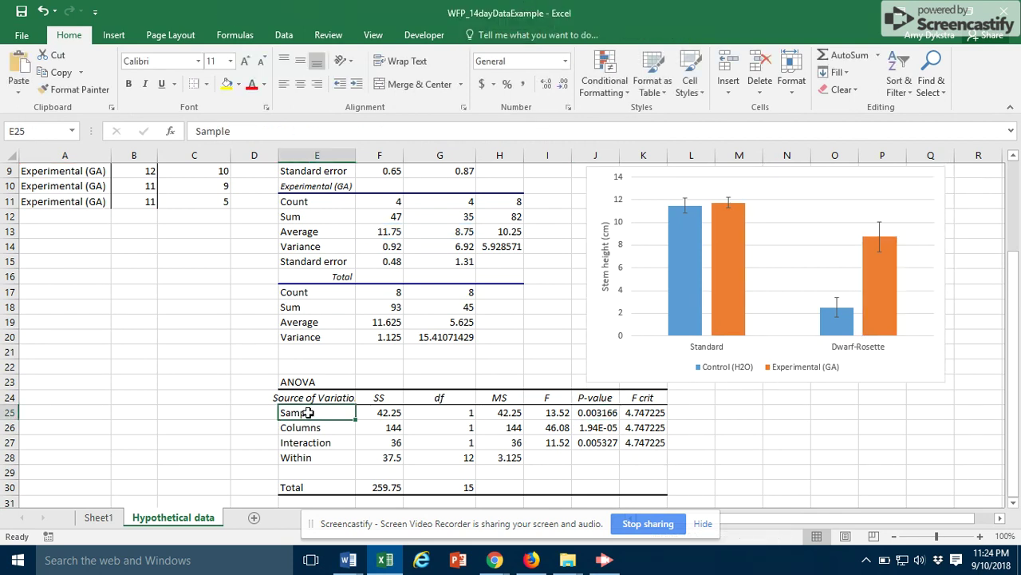
double_click(210, 130)
text(Treatment)
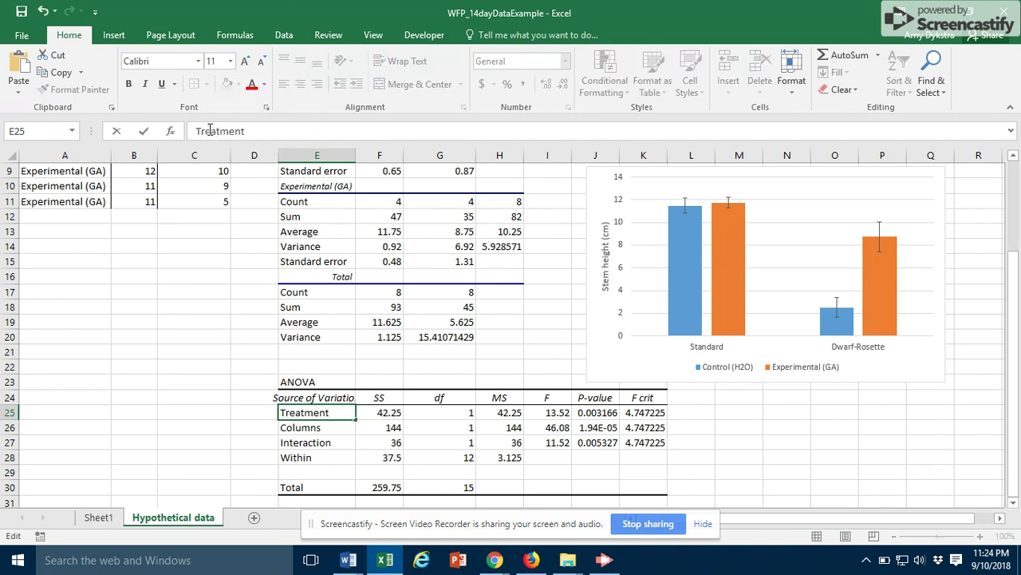
key(Return)
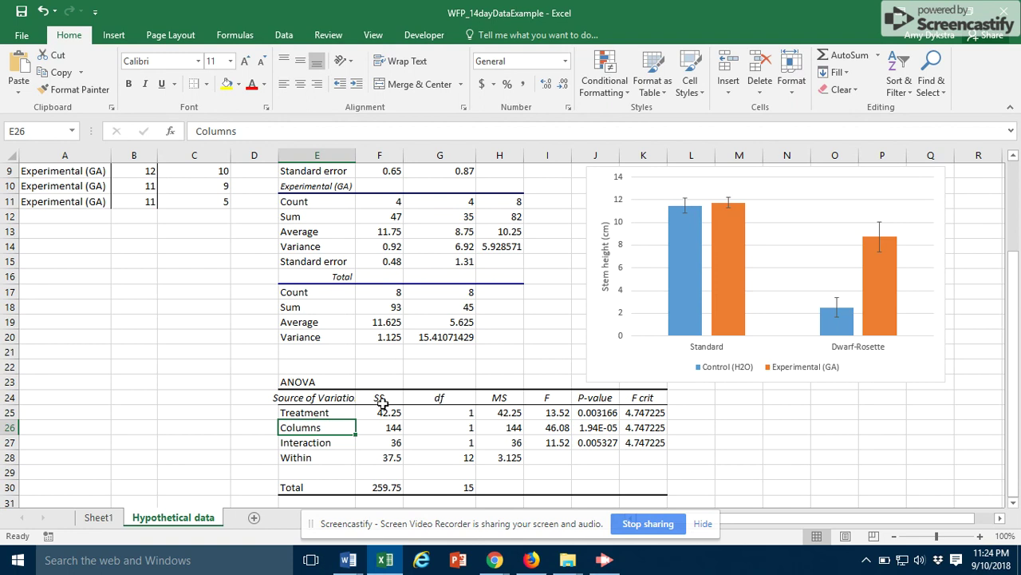
- Check the Treatment P-value against the control and experimental series in the stem height chart
click(593, 412)
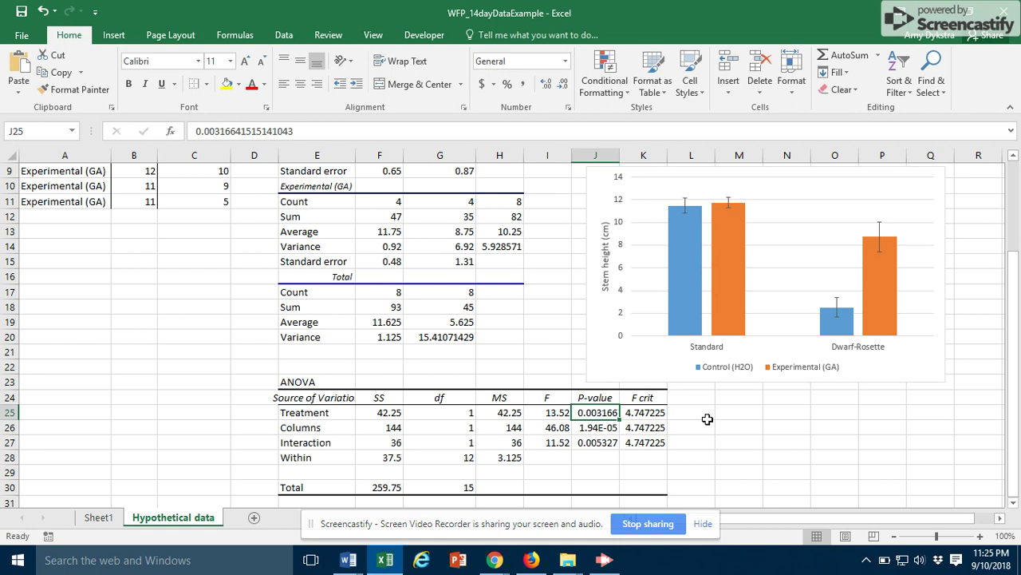
click(685, 318)
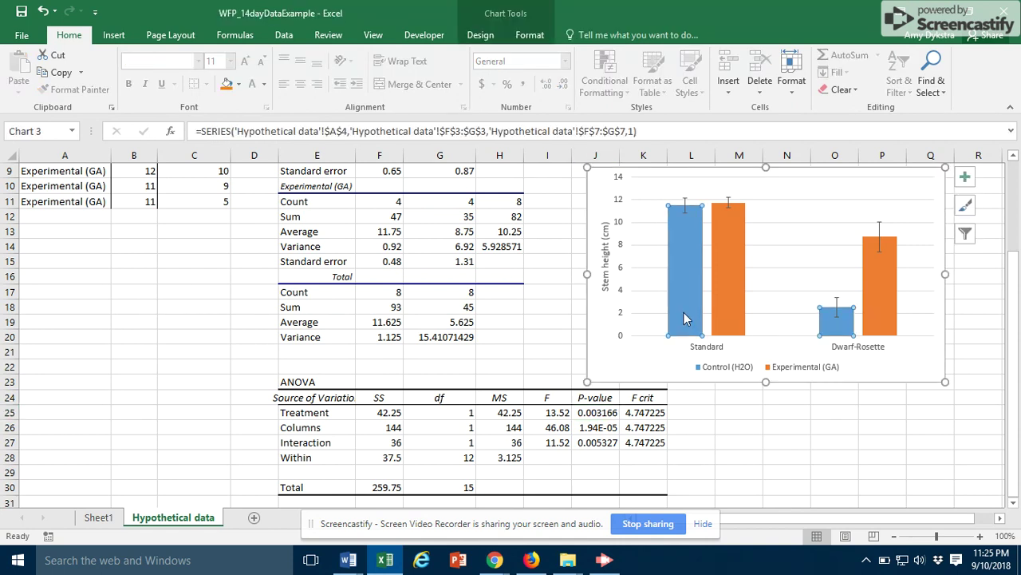
mouse_move(733, 300)
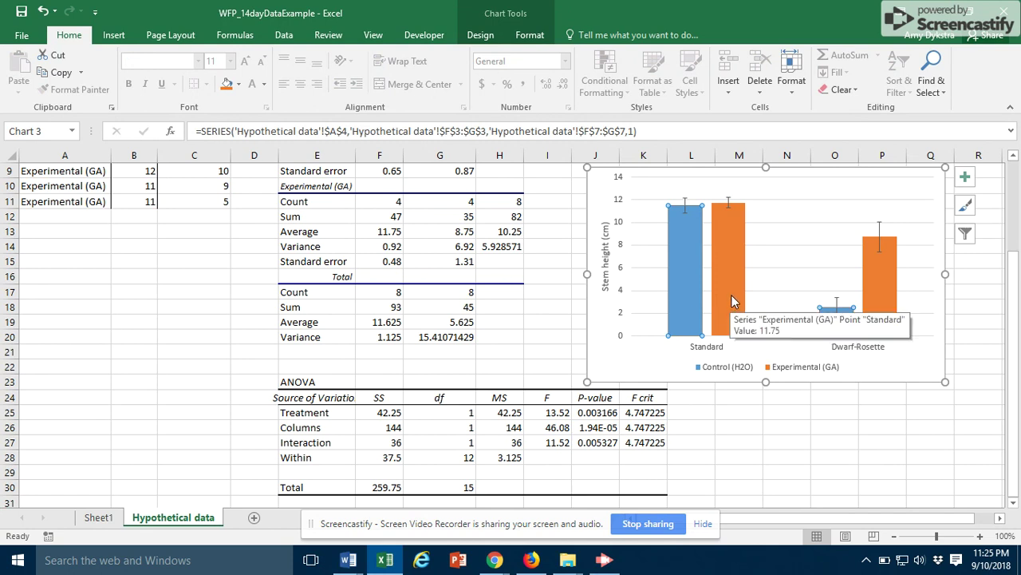
click(734, 300)
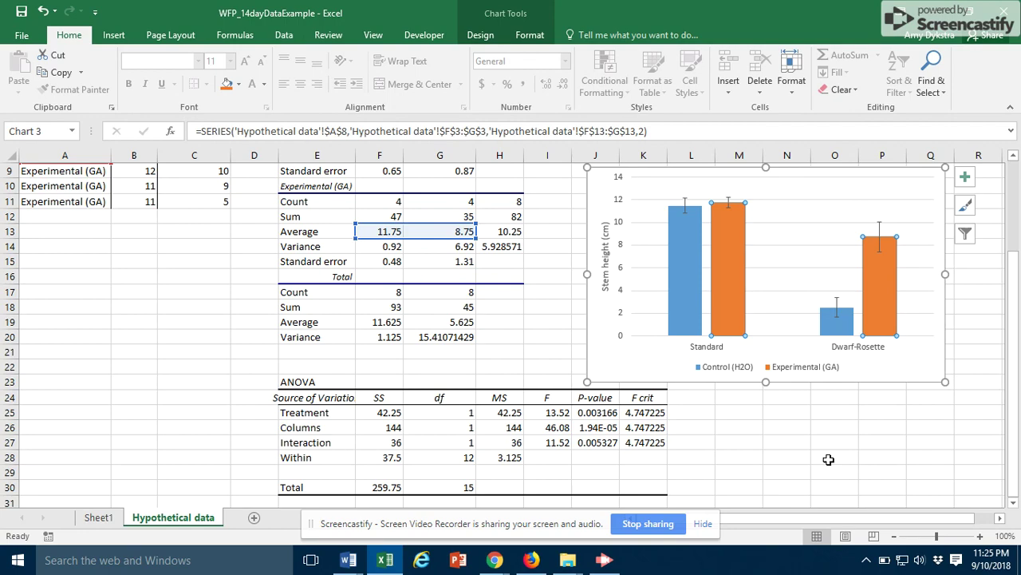
- Compare the overall average stem heights of the Control (H2O) and Experimental (GA) groups in the summary's Total column
drag(1015, 358, 1020, 273)
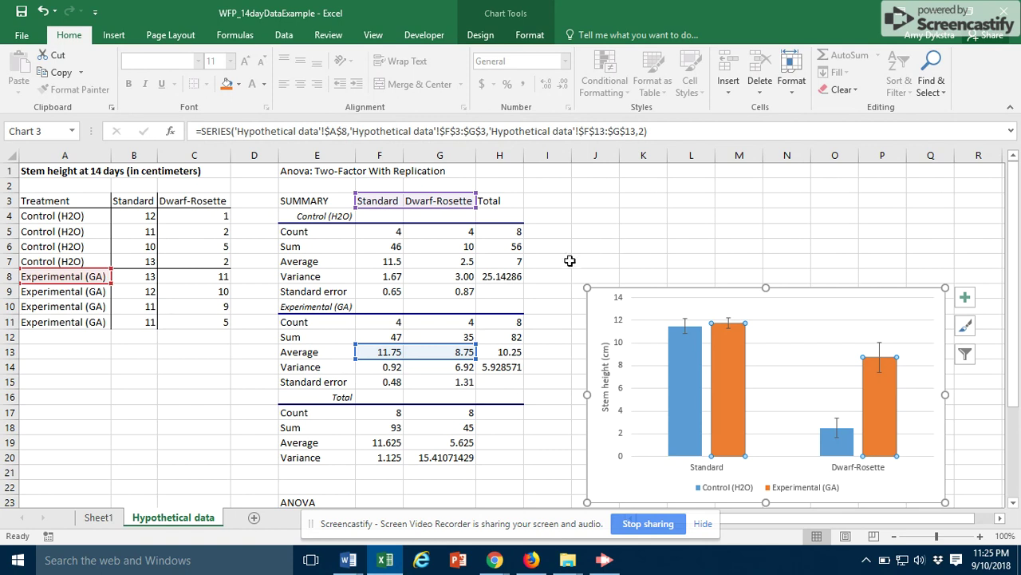
click(506, 261)
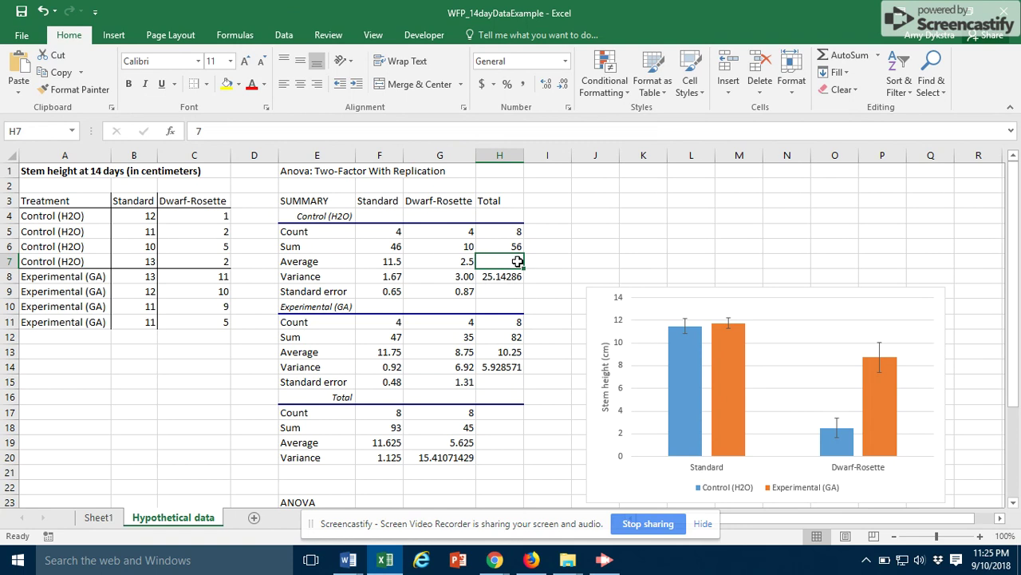
click(508, 352)
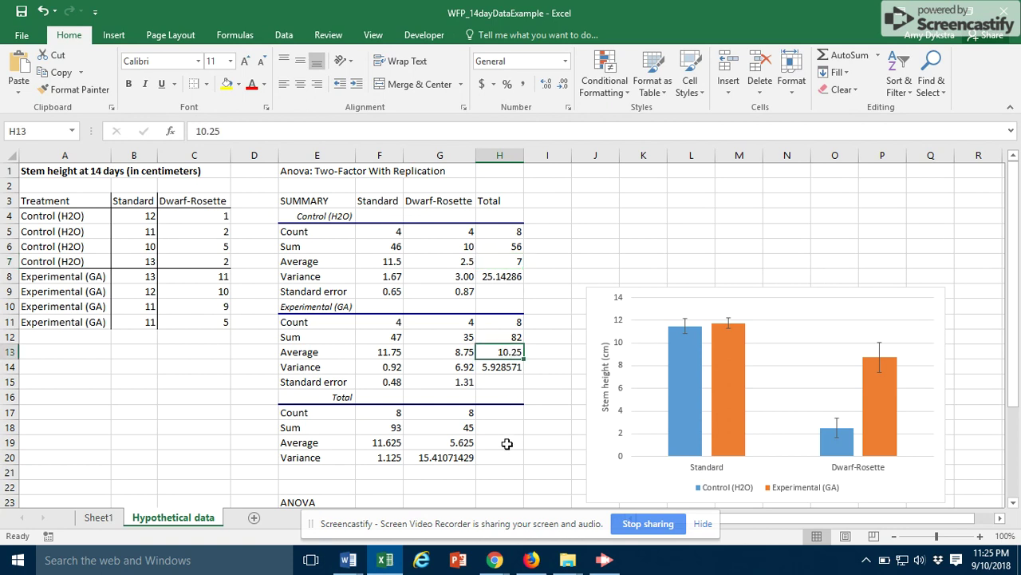
click(506, 263)
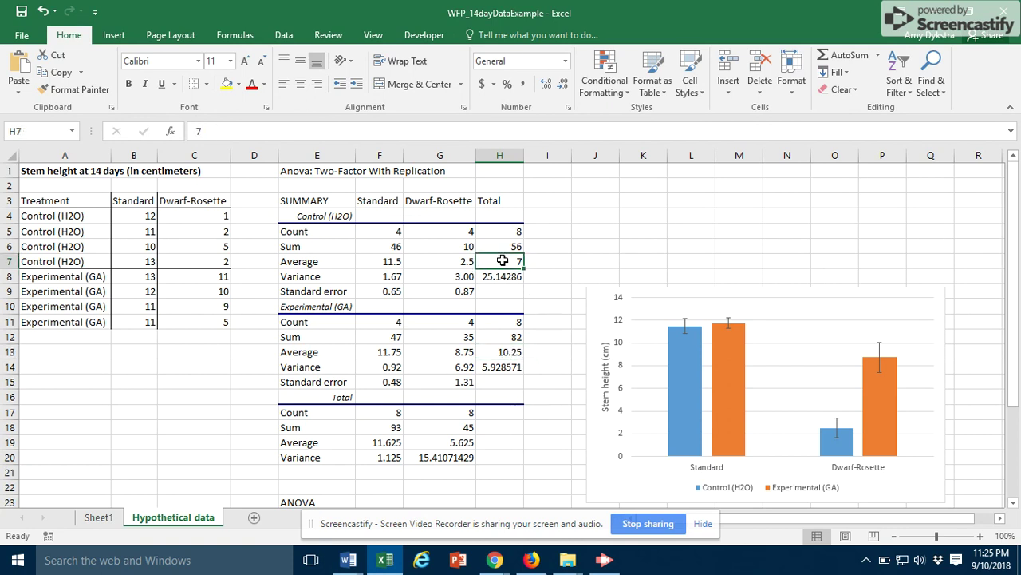
click(513, 348)
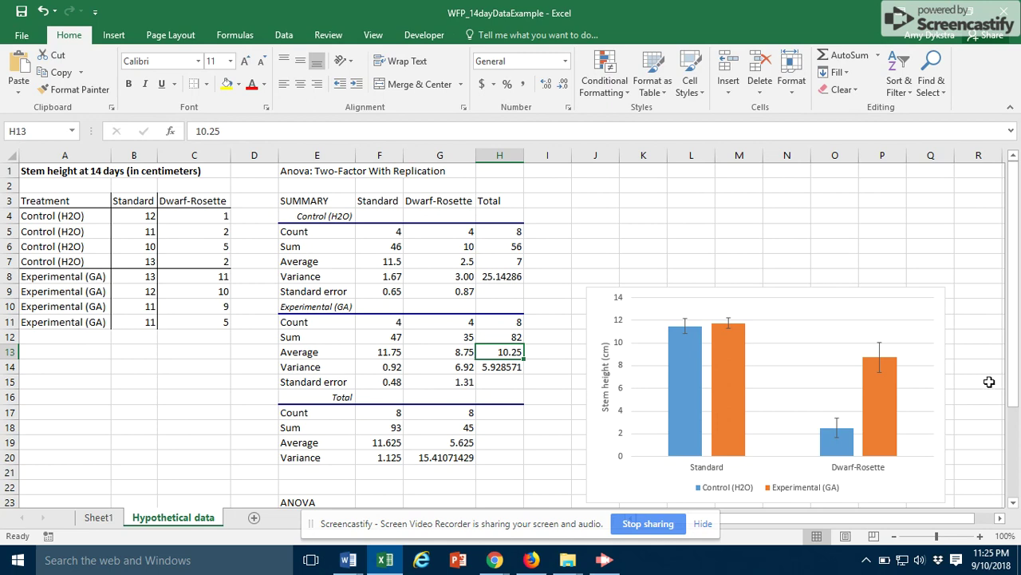
- Examine the Treatment and Columns P-values in the ANOVA table
drag(1018, 378, 1017, 463)
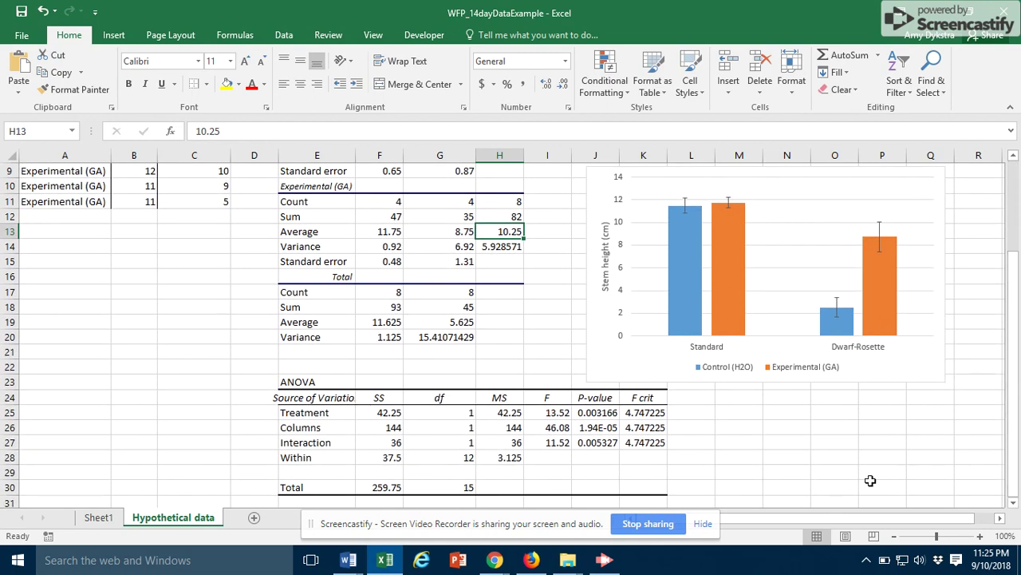
click(595, 414)
click(612, 430)
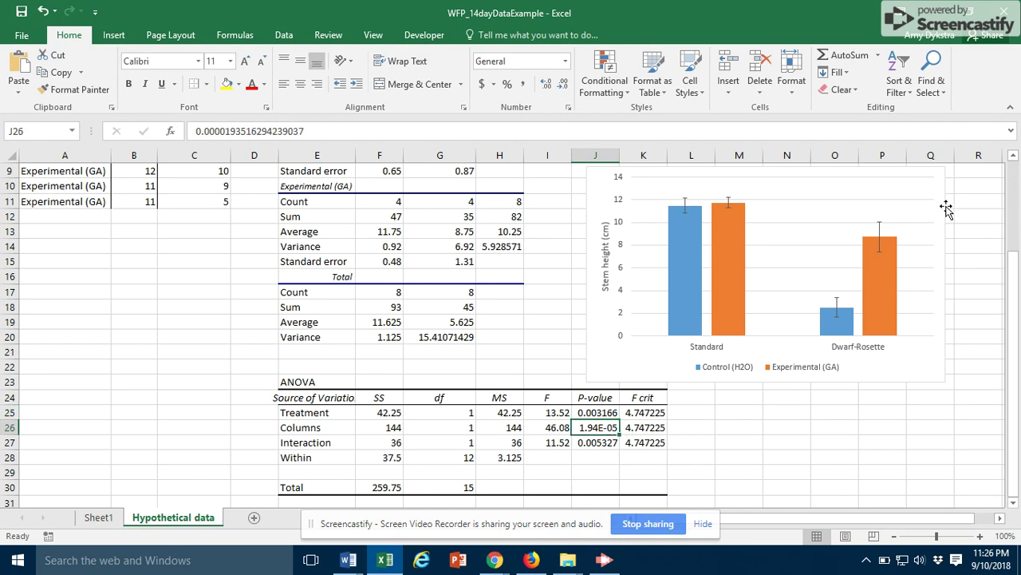
- Relate the Columns source of variation to the Standard and Dwarf-Rosette stem height data in B4:B11 and C4:C11
drag(1017, 238, 1017, 215)
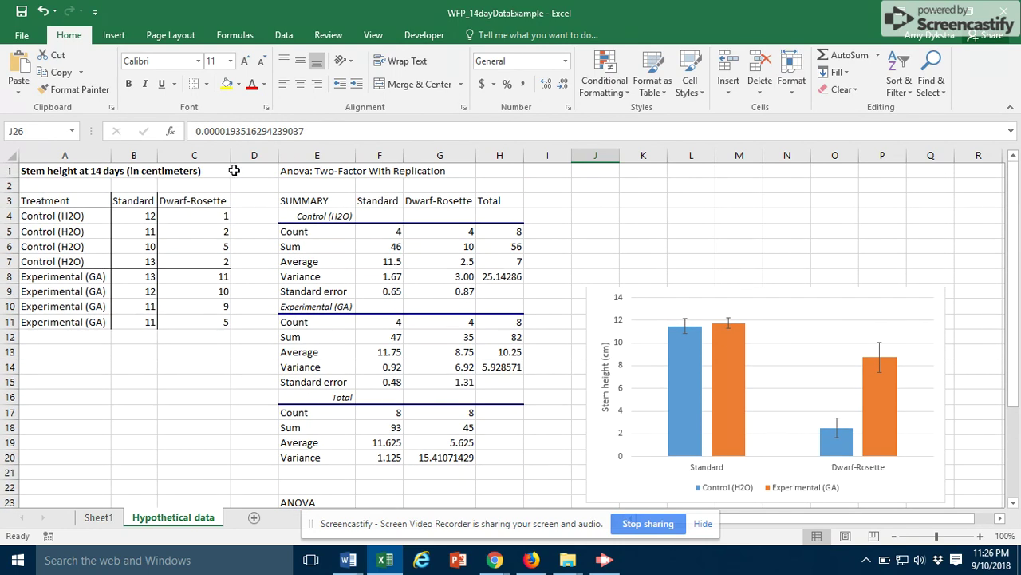
click(138, 200)
click(202, 202)
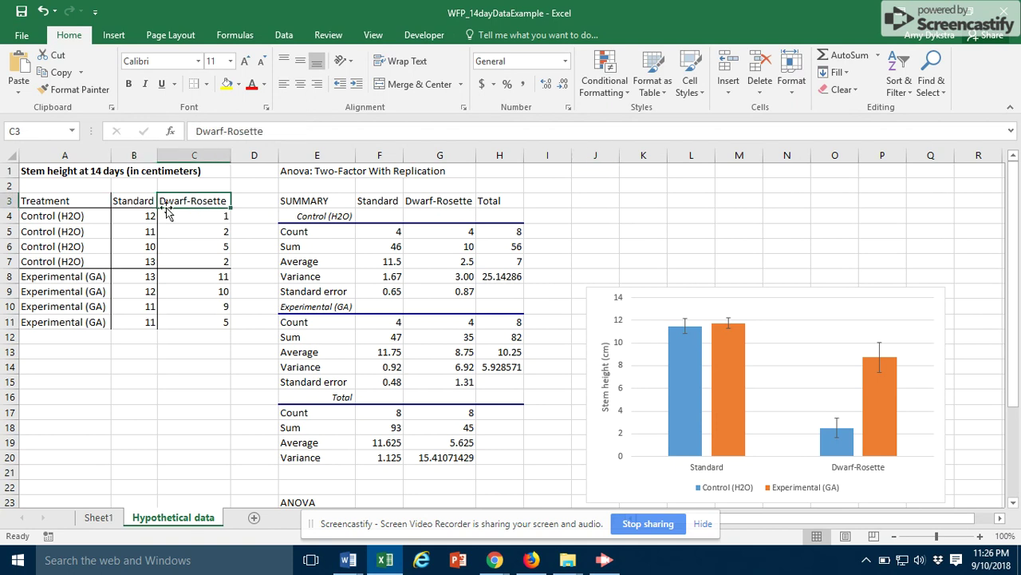
click(139, 217)
drag(139, 232, 141, 319)
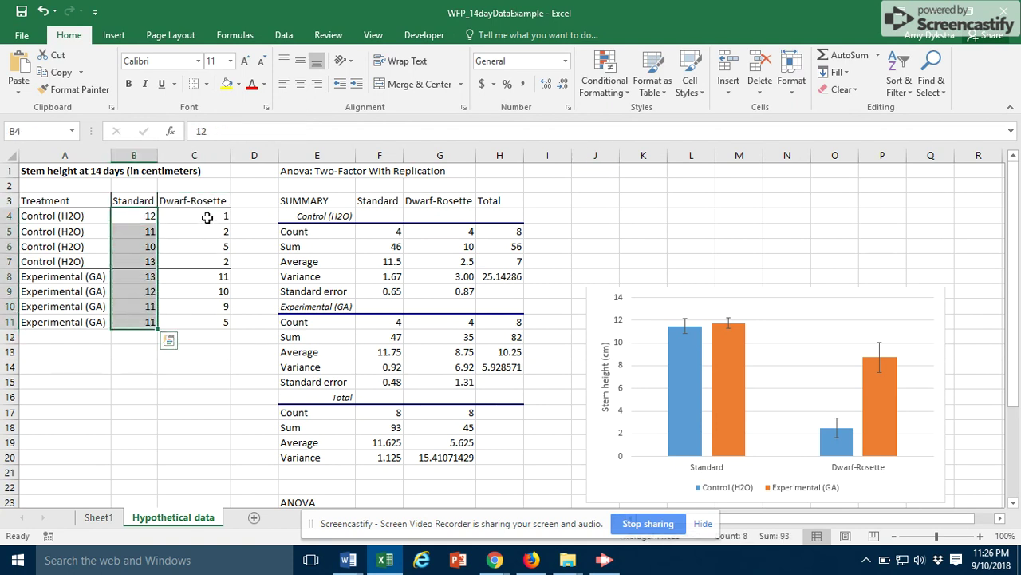
drag(202, 214, 209, 322)
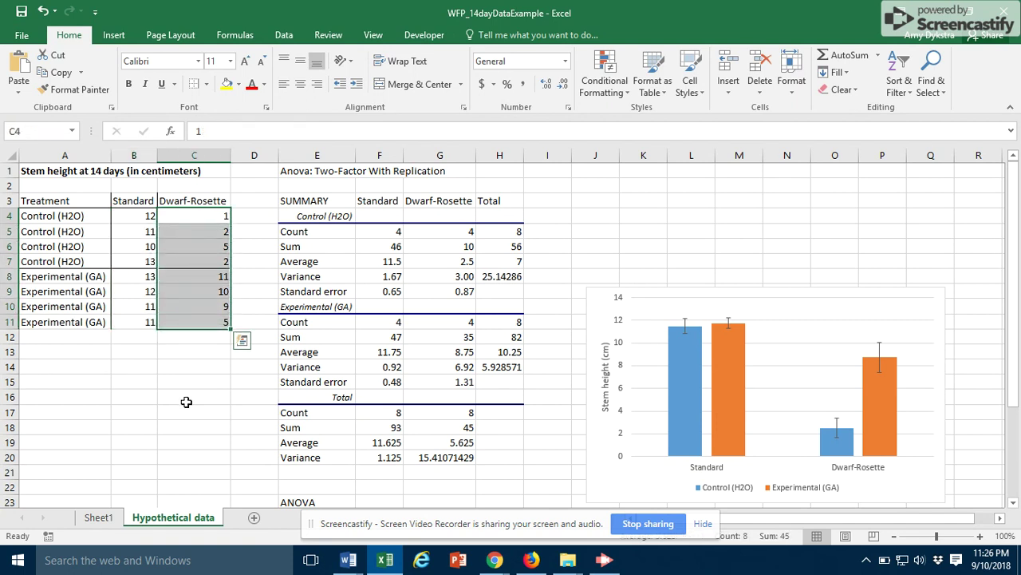
- Review the Columns P-value in J26 and the Interaction row with its P-value in J27 of the ANOVA table
drag(1016, 231, 789, 232)
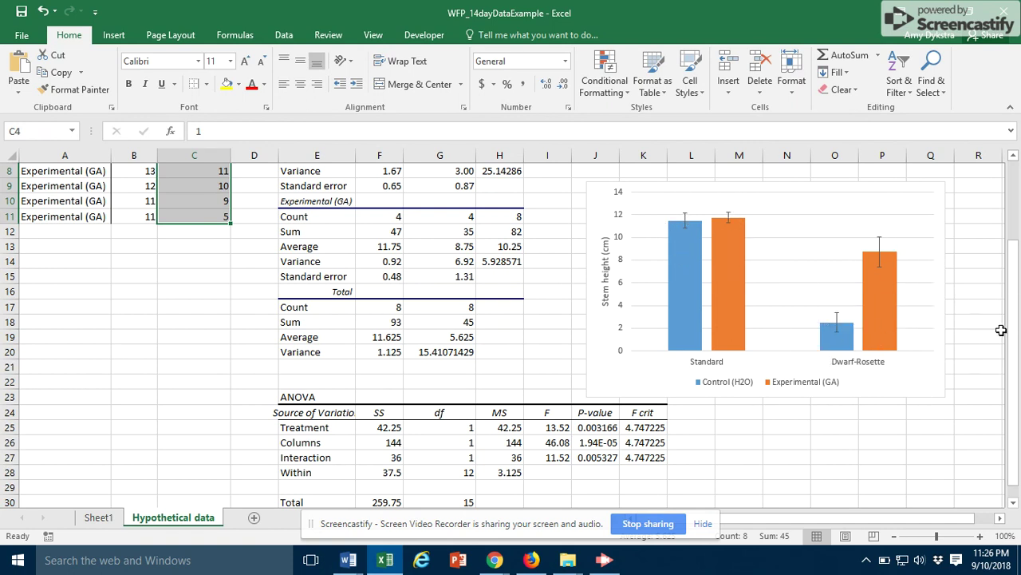
click(596, 443)
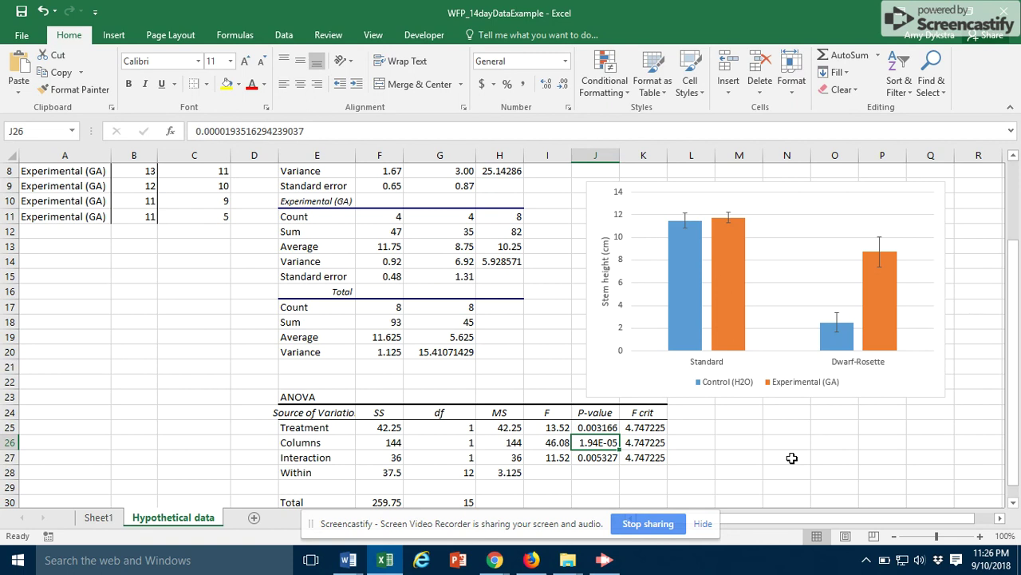
click(595, 459)
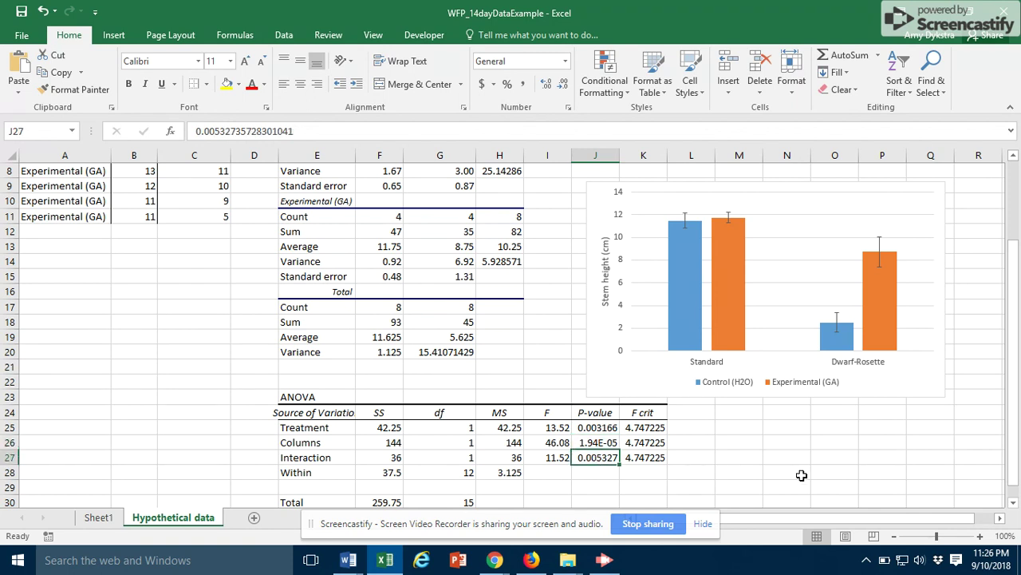
click(326, 457)
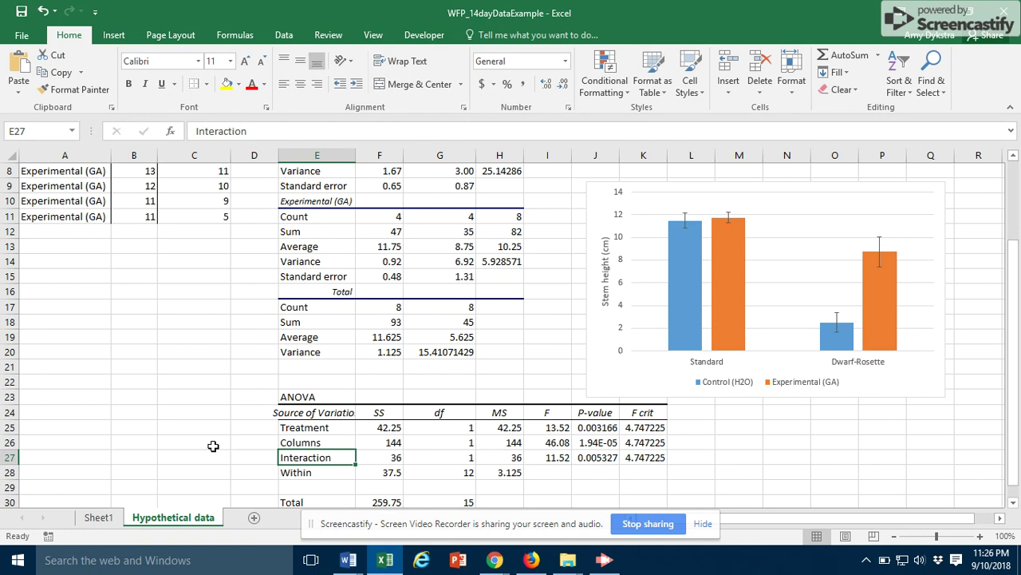
- Rename the Columns source label in cell E26 of the ANOVA table as "Varieties"
click(297, 443)
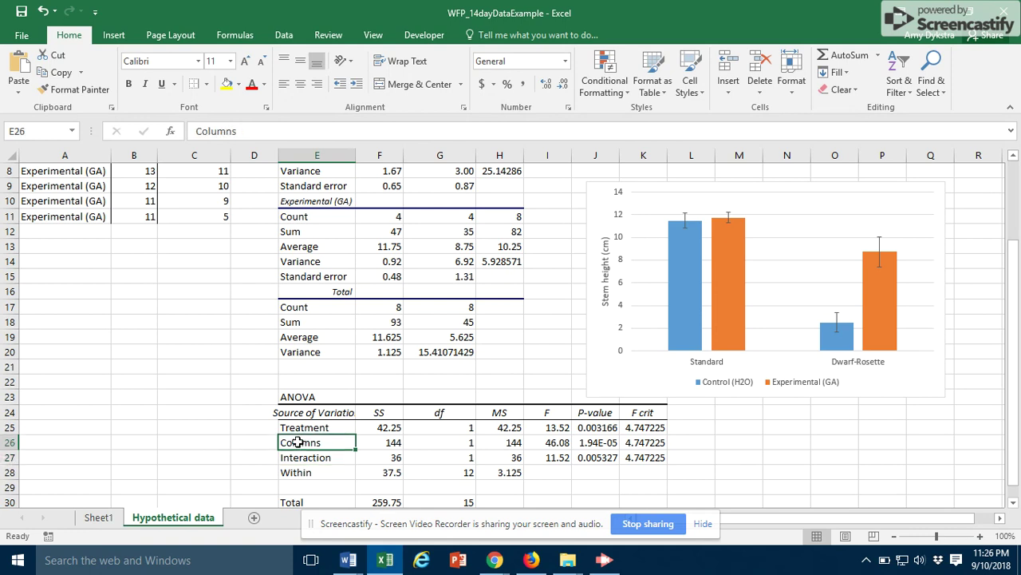
text(Variet)
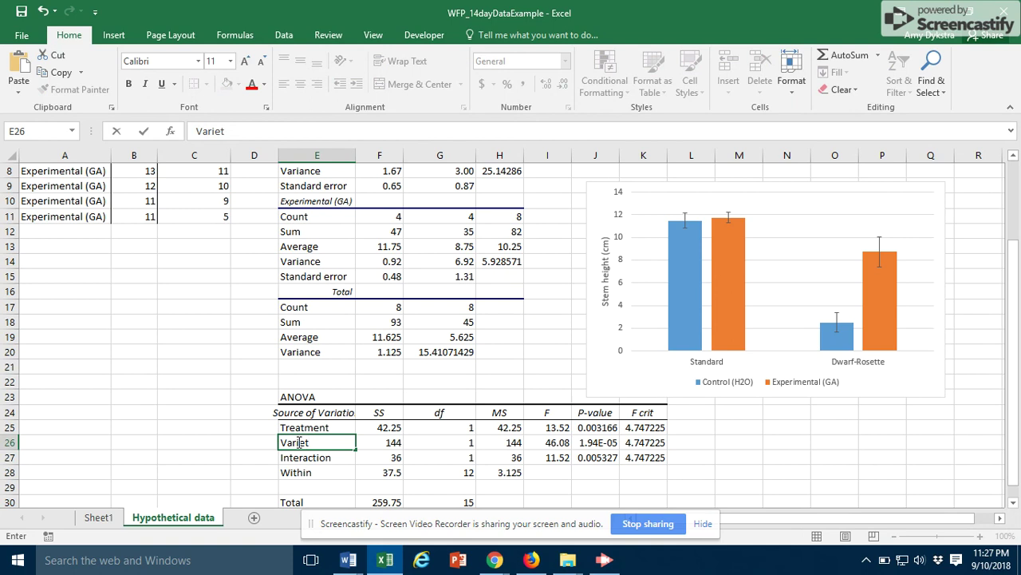
text(ies)
key(Return)
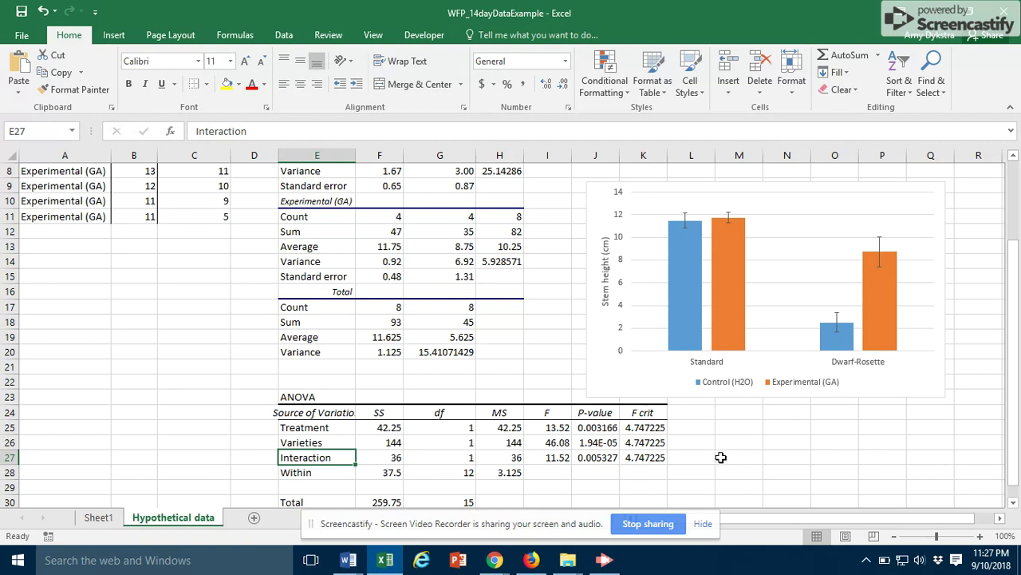
- Check the Interaction P-value against the control and experimental bars of the Standard and Dwarf-Rosette varieties in the chart
click(593, 460)
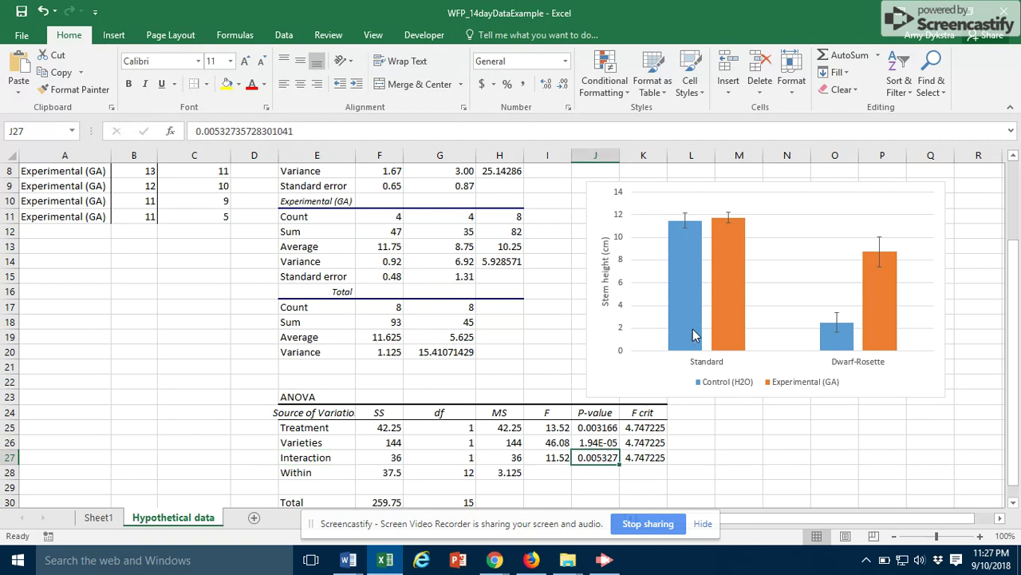
mouse_move(736, 329)
mouse_move(847, 348)
mouse_move(896, 330)
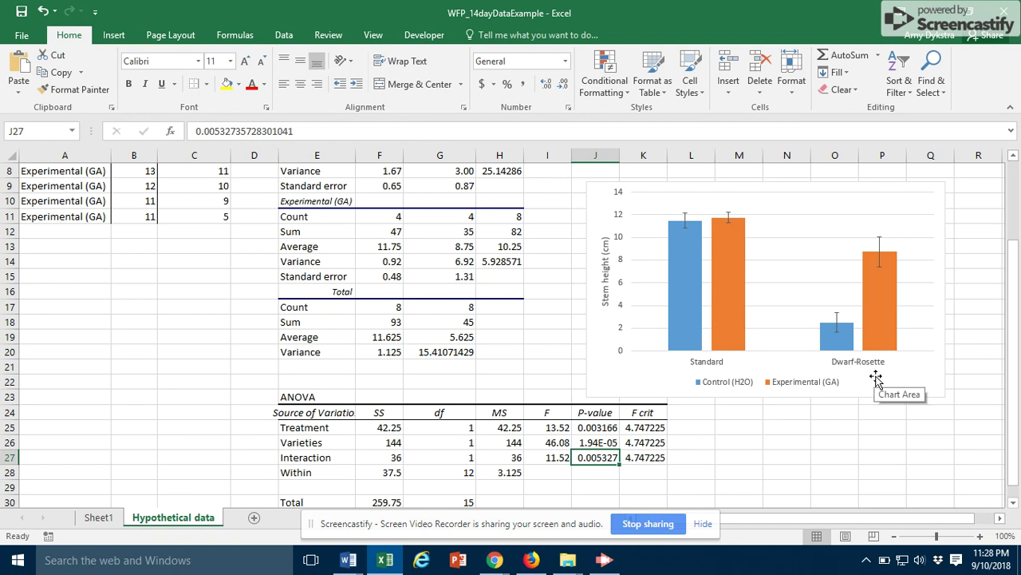